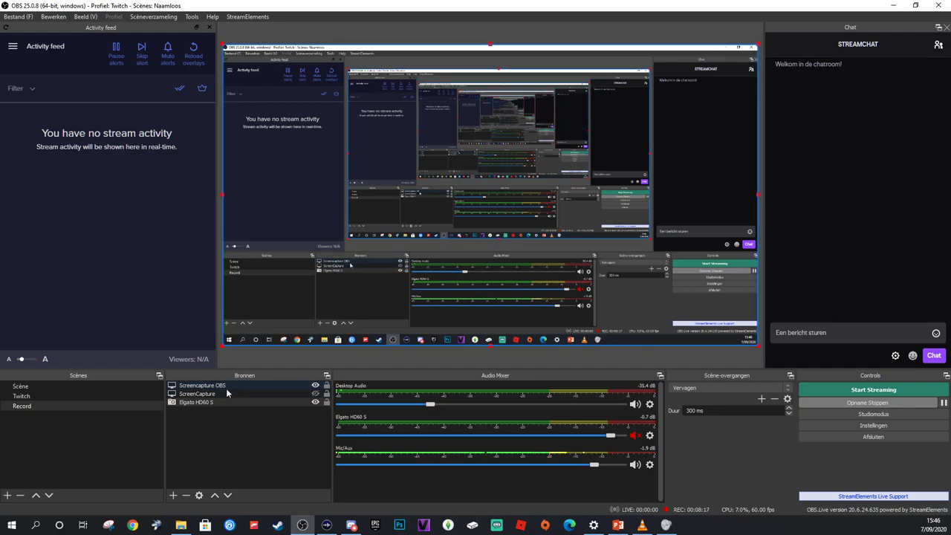
# Step: Raise the Desktop Audio level to -1.8 dB as a test and lower it to -19.8 dB
pyautogui.click(202, 402)
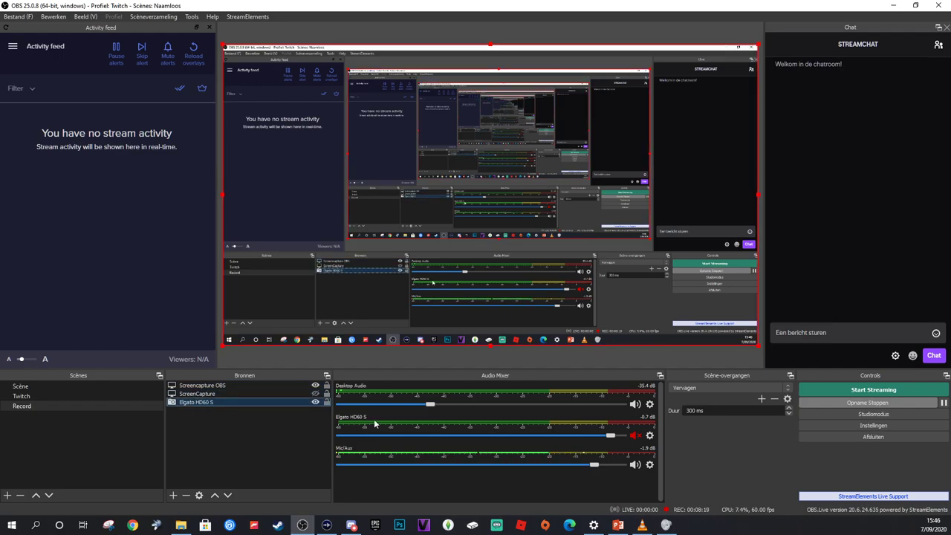
pyautogui.moveTo(431, 407); pyautogui.dragTo(595, 406)
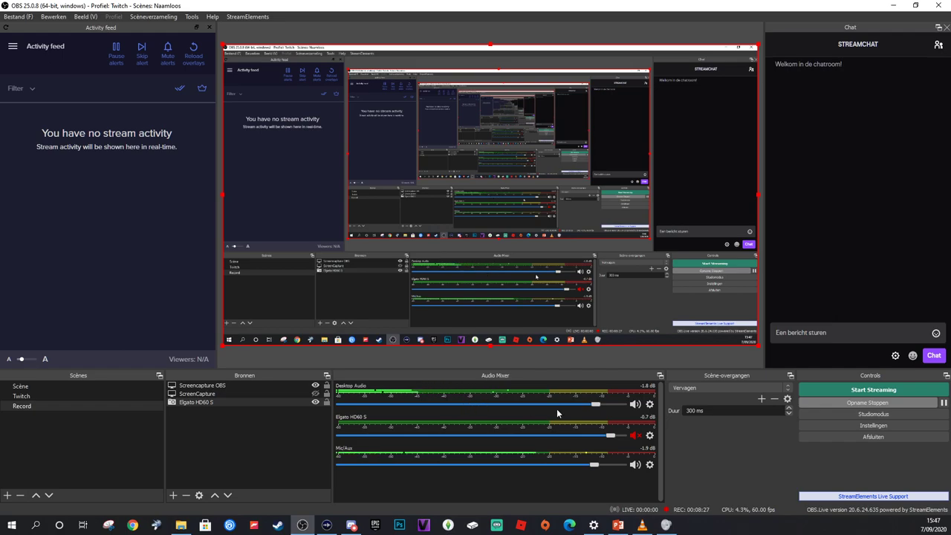
pyautogui.moveTo(595, 406); pyautogui.dragTo(478, 407)
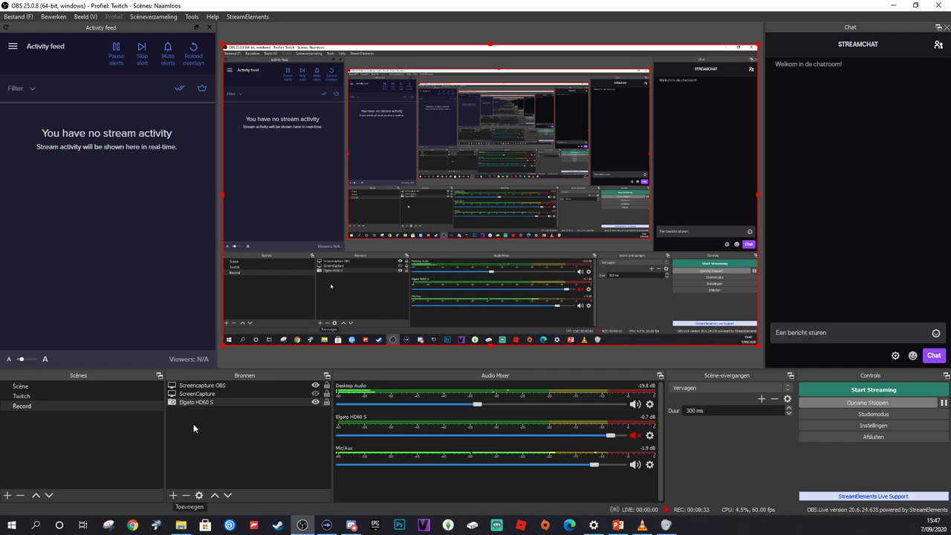
# Step: View the source types that can be added to the Record scene, including Video opname-apparaat, and dismiss the list
pyautogui.rightClick(205, 402)
pyautogui.click(173, 495)
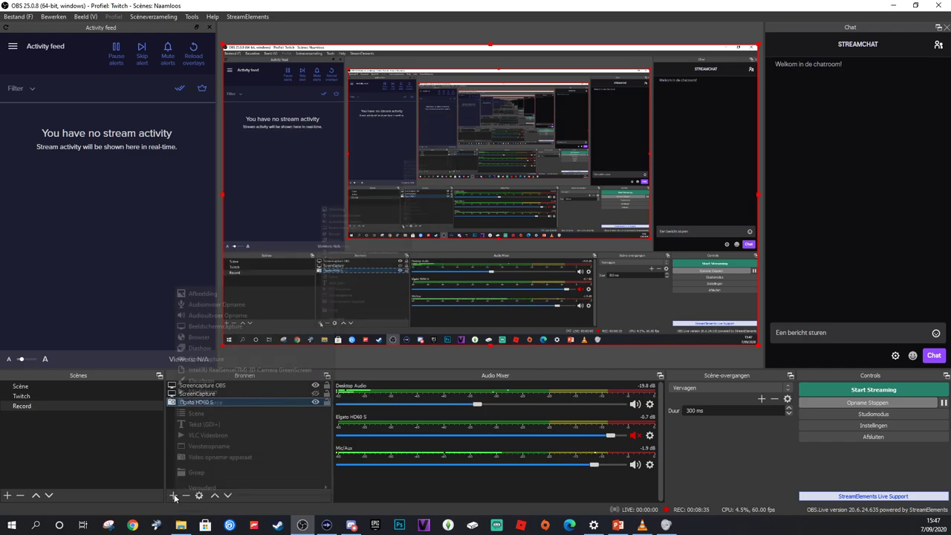
pyautogui.click(172, 495)
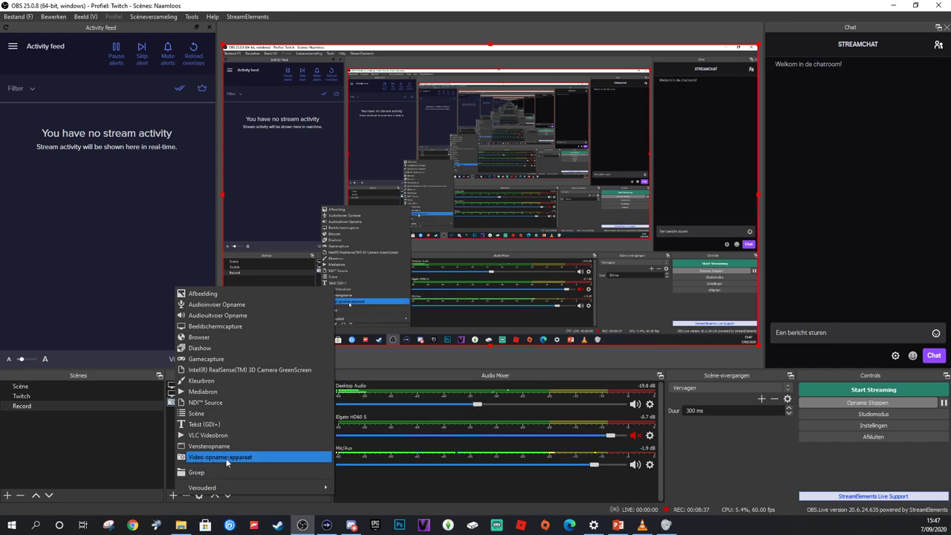
pyautogui.click(170, 482)
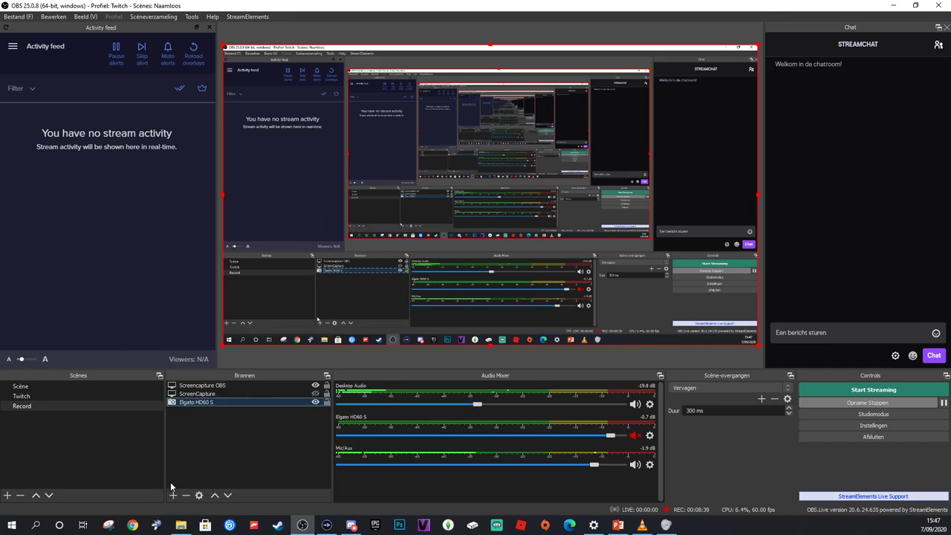
# Step: Review the device, resolution, FPS, buffering and audio output settings in the Elgato HD60 S source properties and close them
pyautogui.rightClick(206, 404)
pyautogui.click(223, 396)
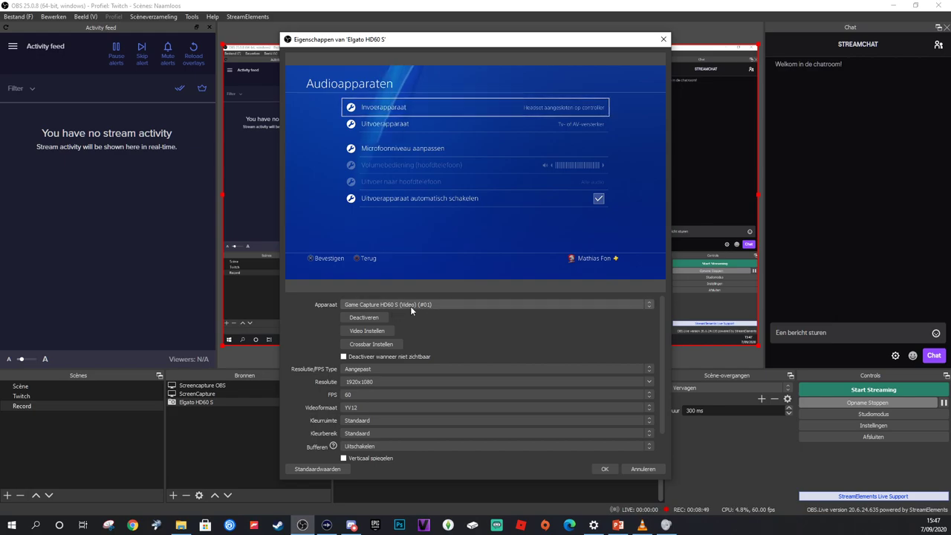
pyautogui.scroll(-1, 488, 342)
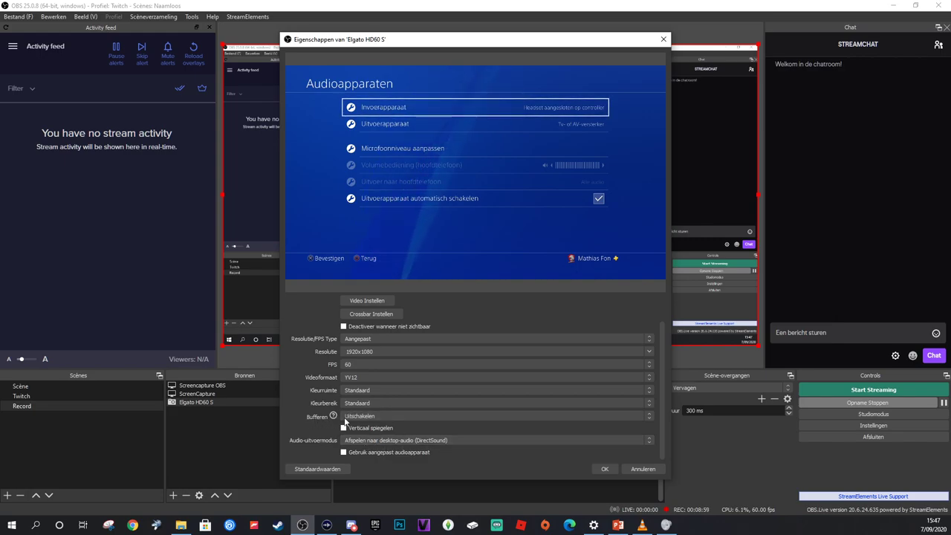
pyautogui.moveTo(380, 422)
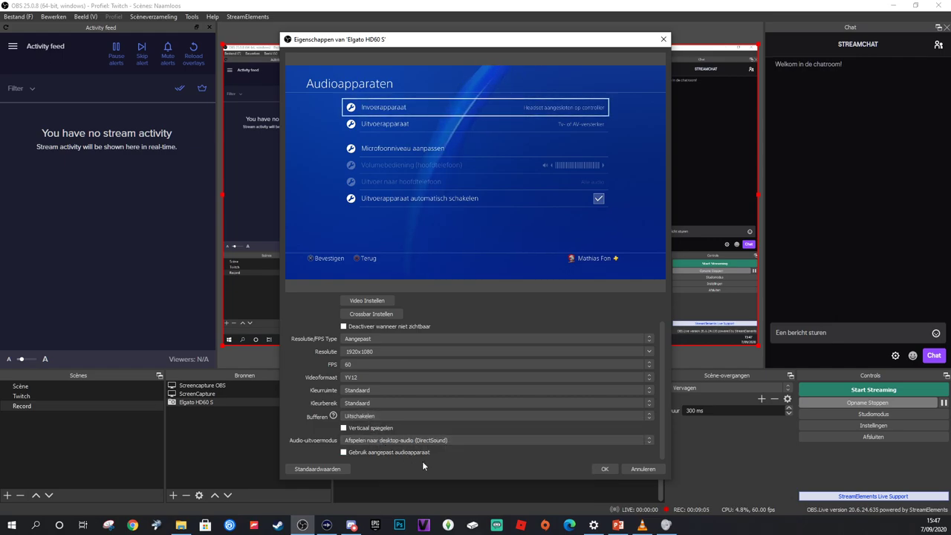
pyautogui.scroll(2, 444, 446)
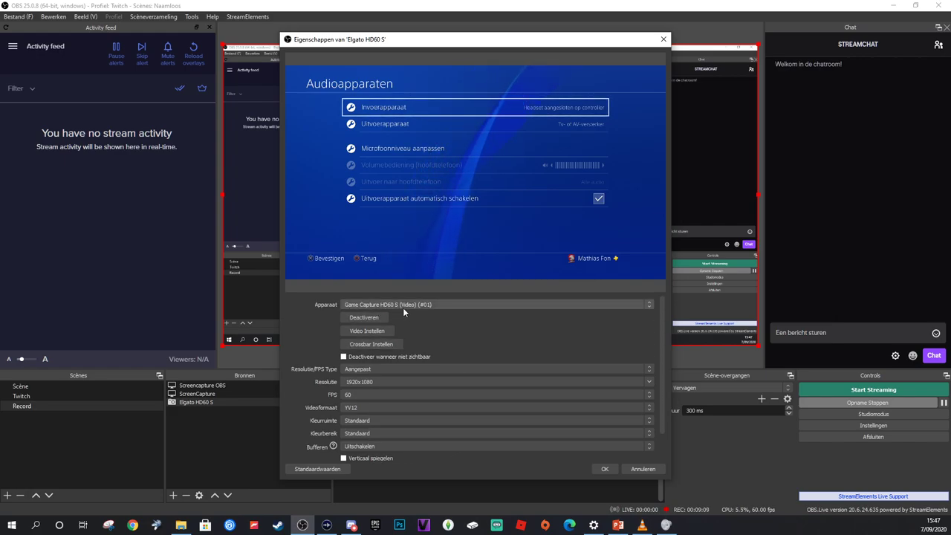
pyautogui.scroll(-2, 446, 401)
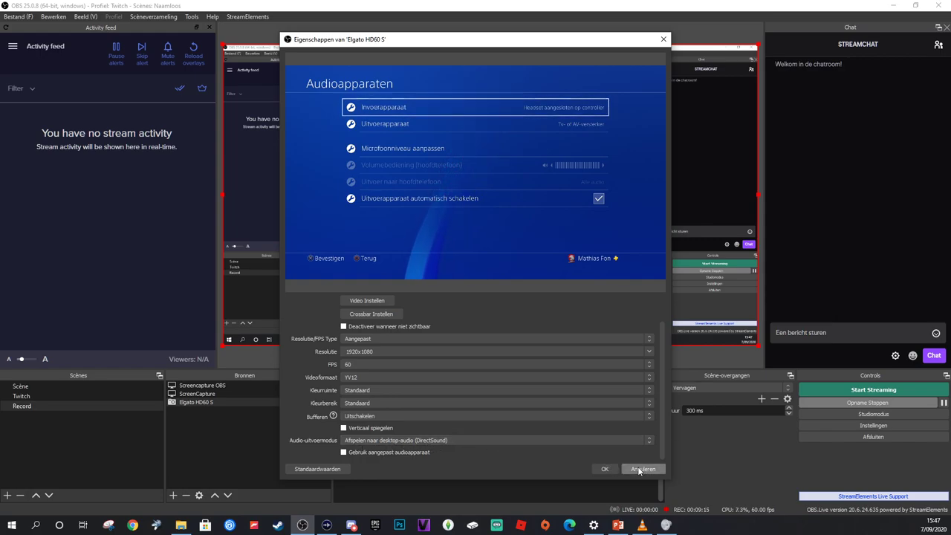
pyautogui.click(604, 469)
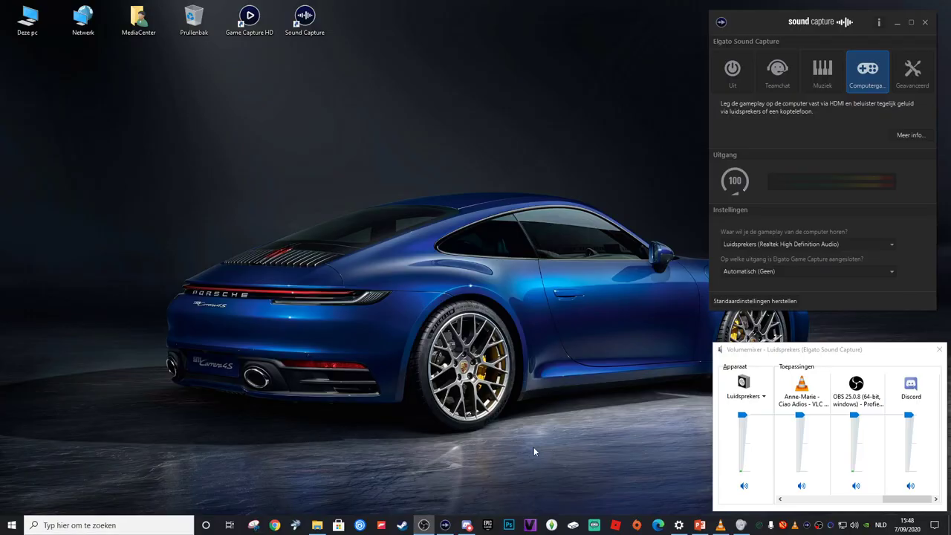
# Step: Launch Game Capture HD, check the audio input options in the HD60 S device settings, and close the program
pyautogui.click(249, 19)
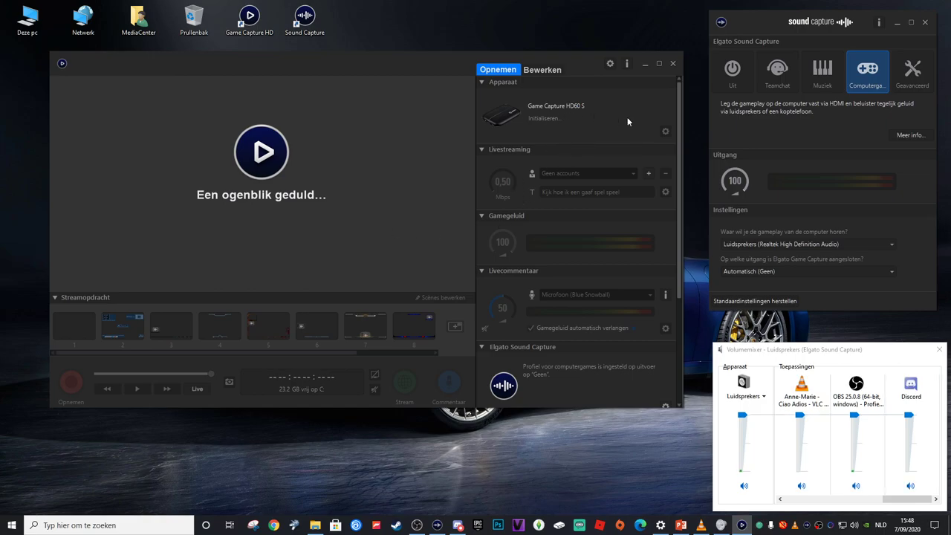
pyautogui.click(665, 132)
pyautogui.click(335, 200)
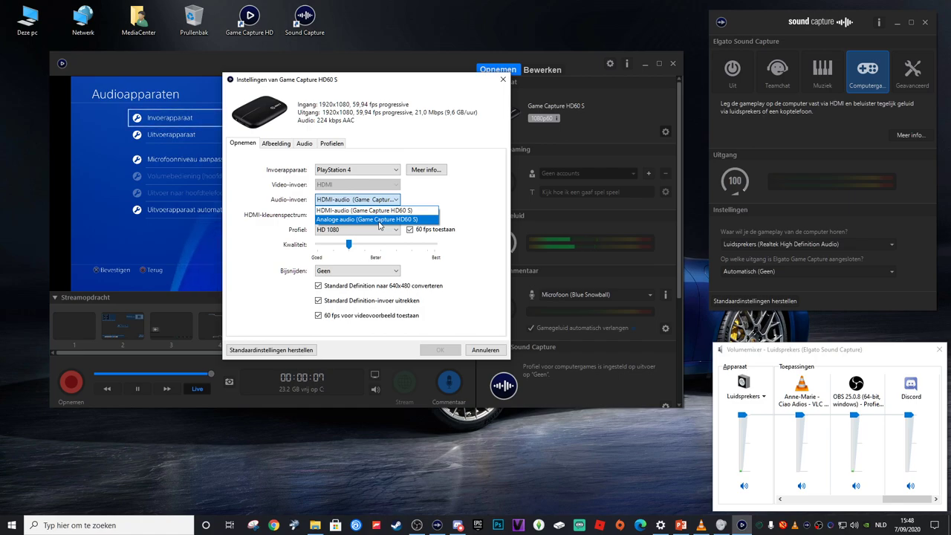
pyautogui.click(378, 225)
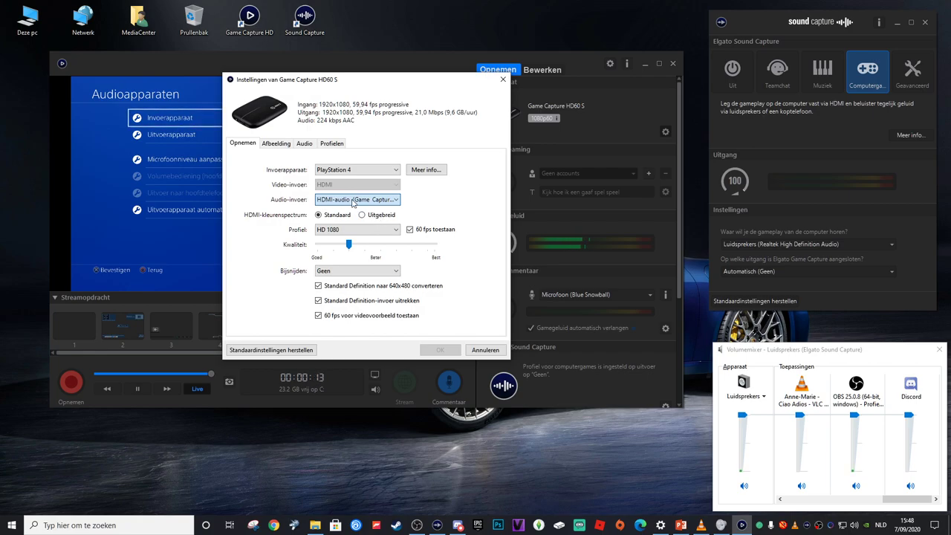
pyautogui.click(480, 352)
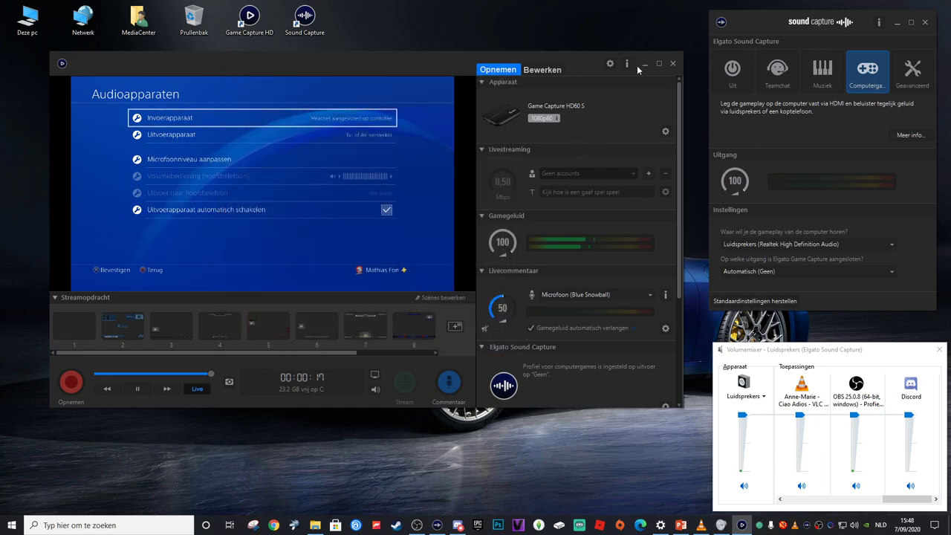
pyautogui.click(672, 63)
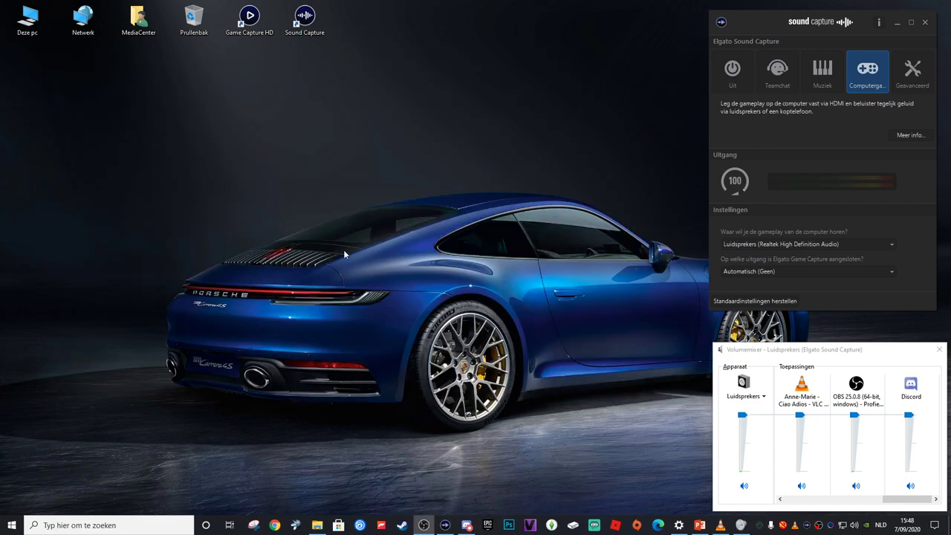
# Step: Bring up VLC Media Player to check its playback volume and minimize it
pyautogui.moveTo(893, 498)
pyautogui.mouseDown()
pyautogui.moveTo(793, 504)
pyautogui.moveTo(895, 507)
pyautogui.mouseUp()
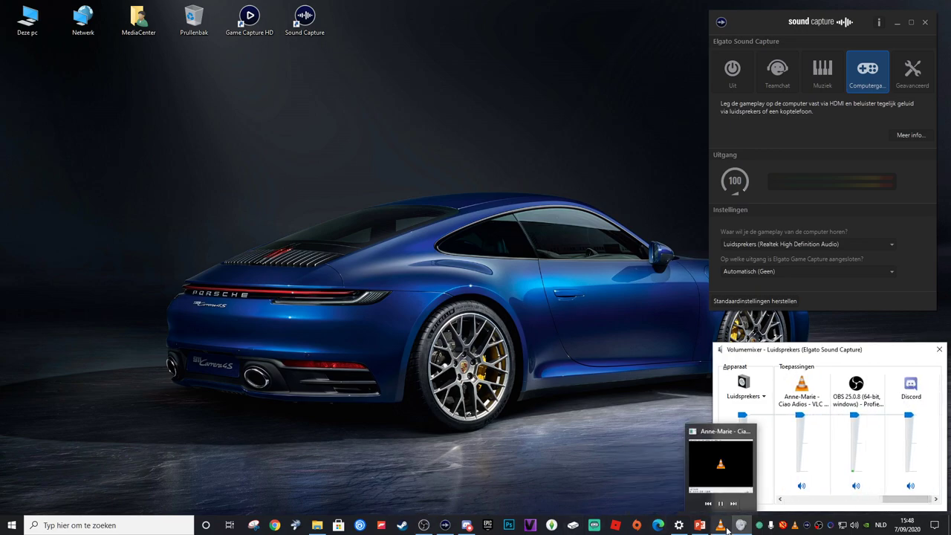
pyautogui.click(719, 525)
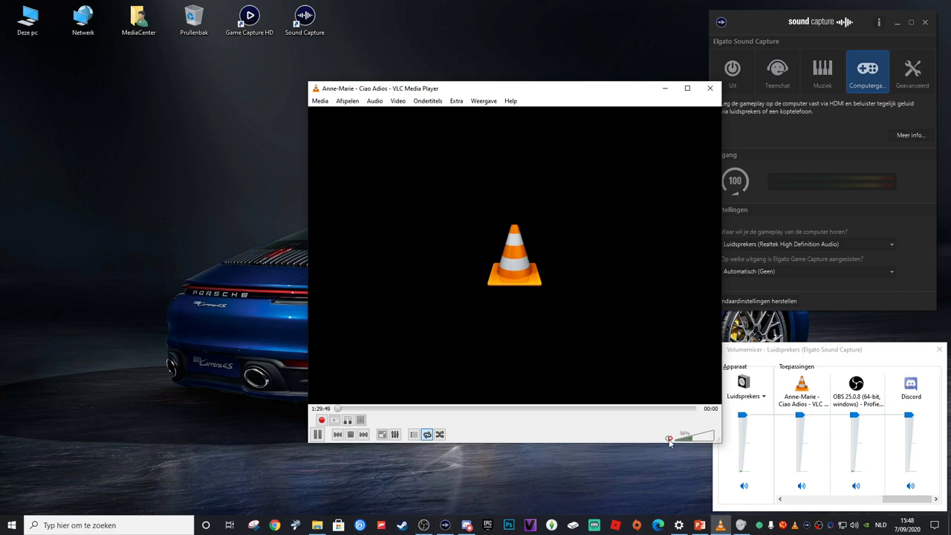
pyautogui.click(663, 92)
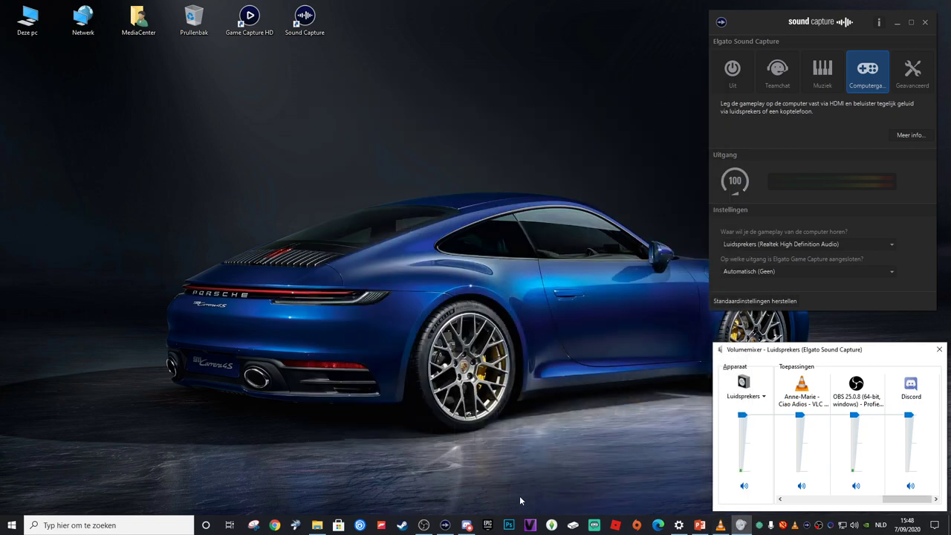
# Step: Switch to Discord, select Microfoon (Blue Snowball) as the voice input device, and close the settings
pyautogui.click(467, 525)
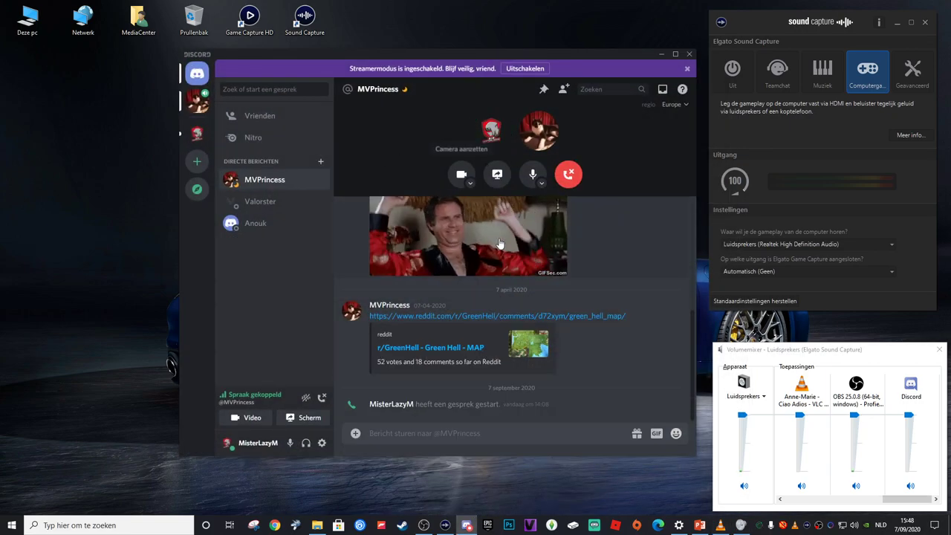
pyautogui.click(323, 443)
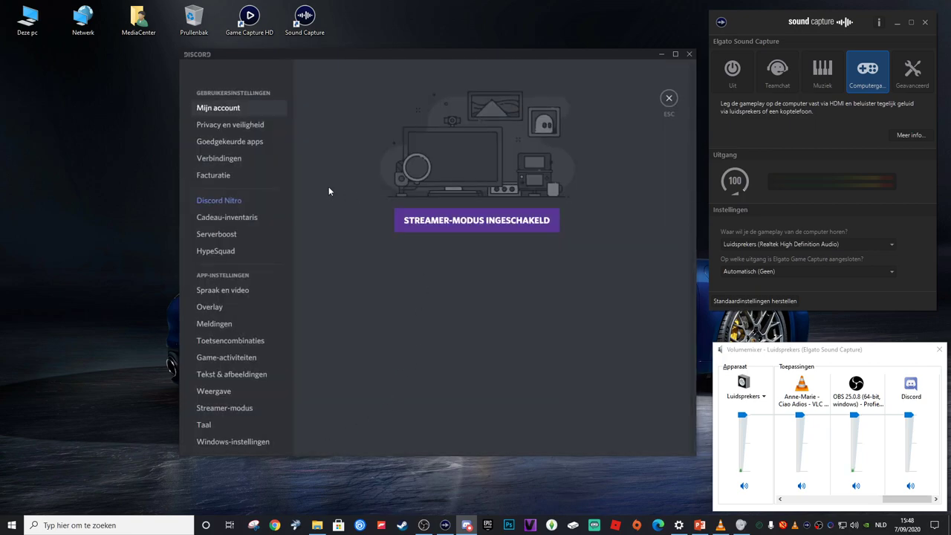
pyautogui.click(219, 293)
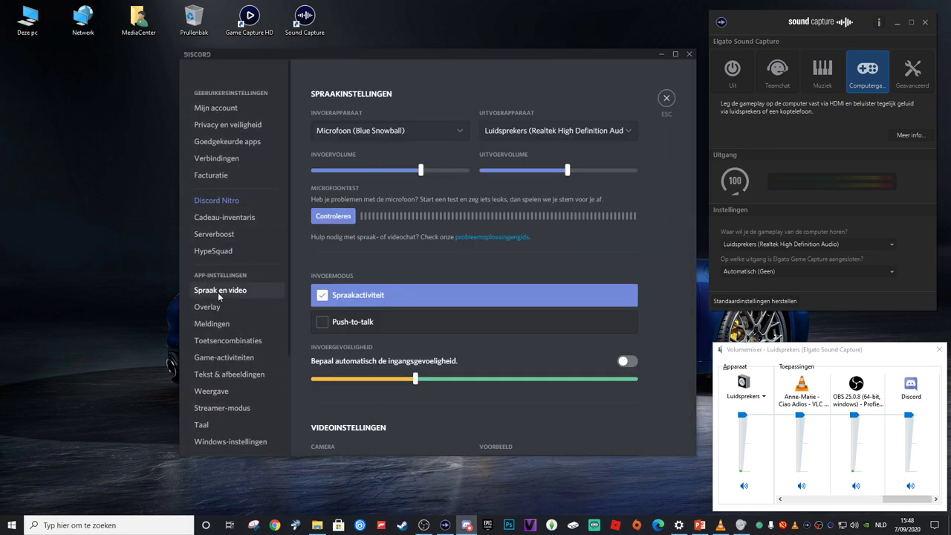
pyautogui.click(381, 131)
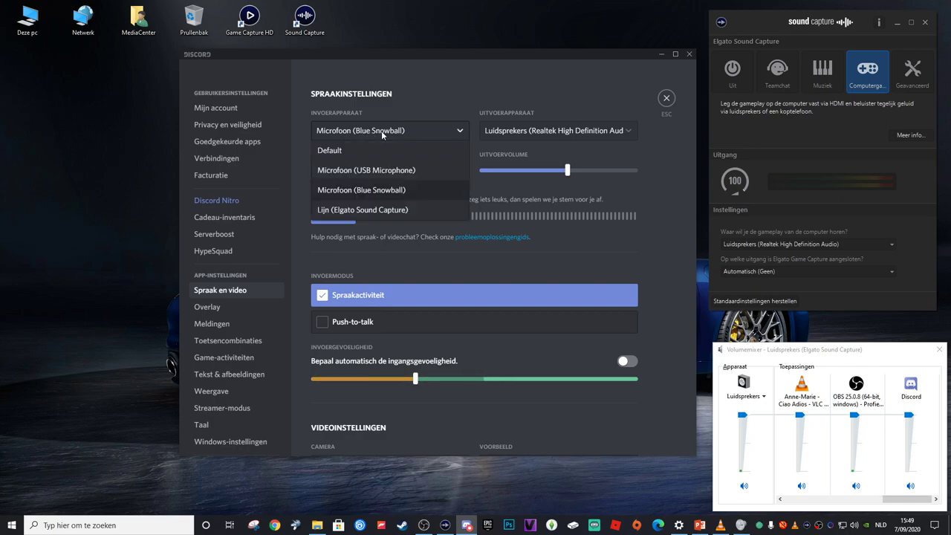
pyautogui.click(392, 192)
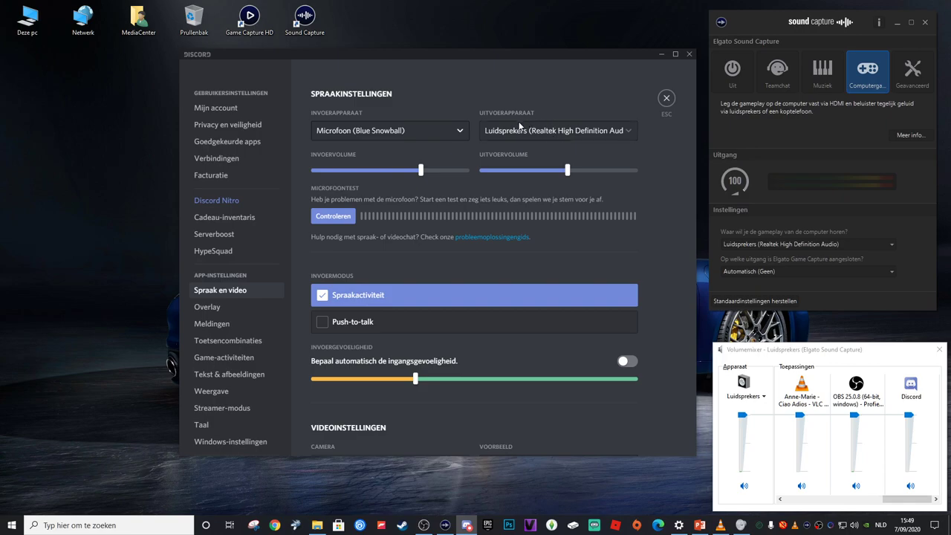
pyautogui.click(665, 101)
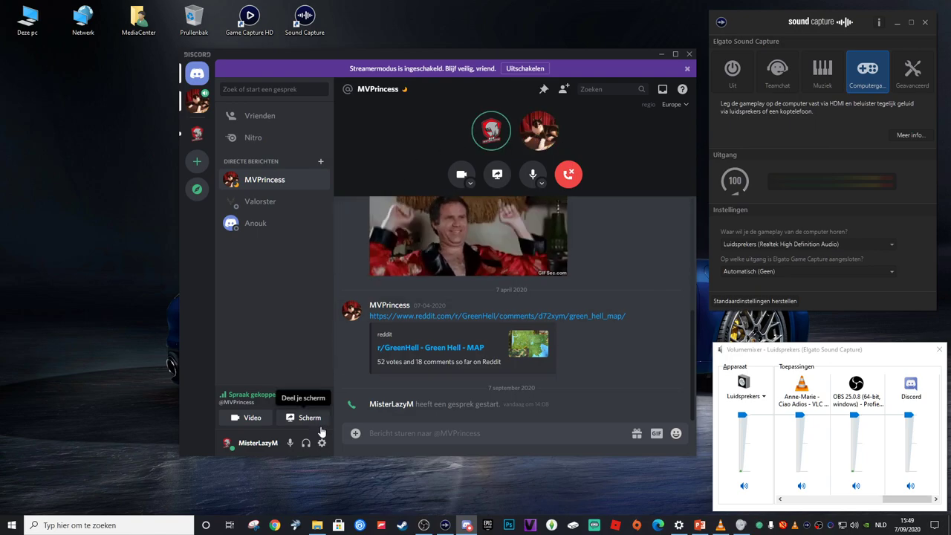
# Step: Reopen Discord's voice and video settings and set the output device to Luidsprekers (Elgato Sound Capture)
pyautogui.hotkey('ctrl', ',')
pyautogui.click(219, 290)
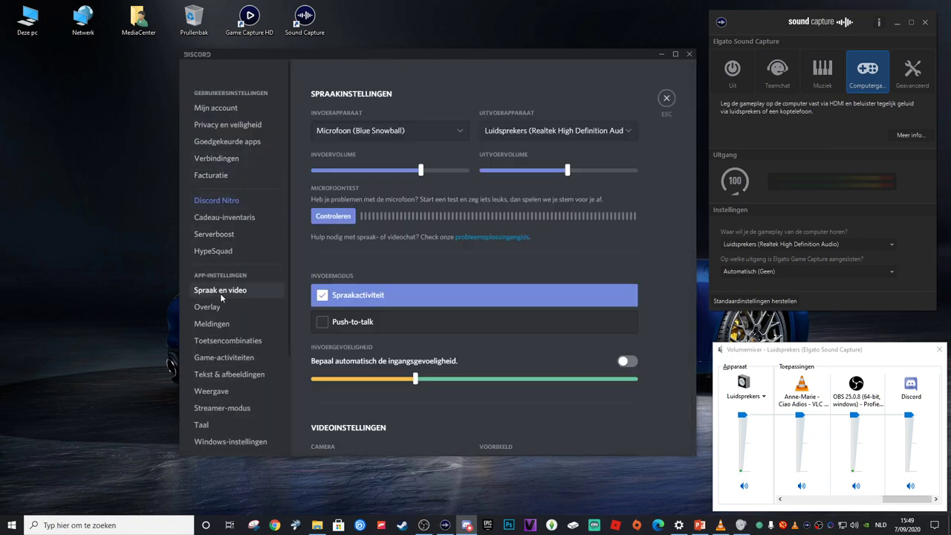
pyautogui.click(524, 131)
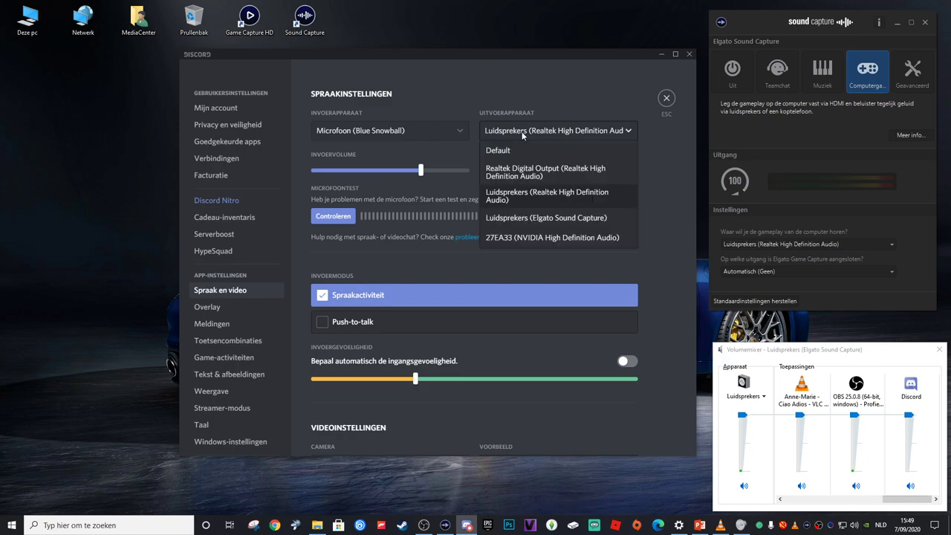
pyautogui.click(518, 218)
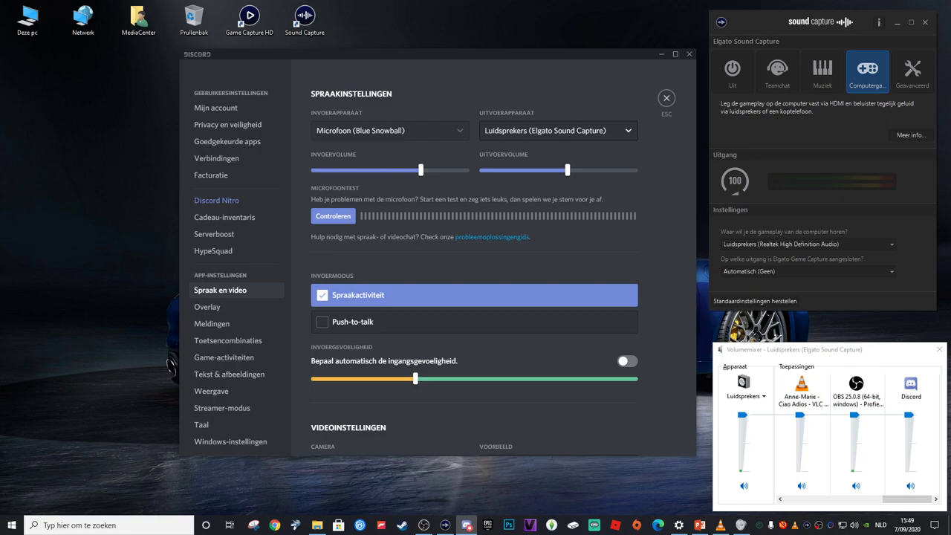
pyautogui.hotkey('alt', 'Tab')
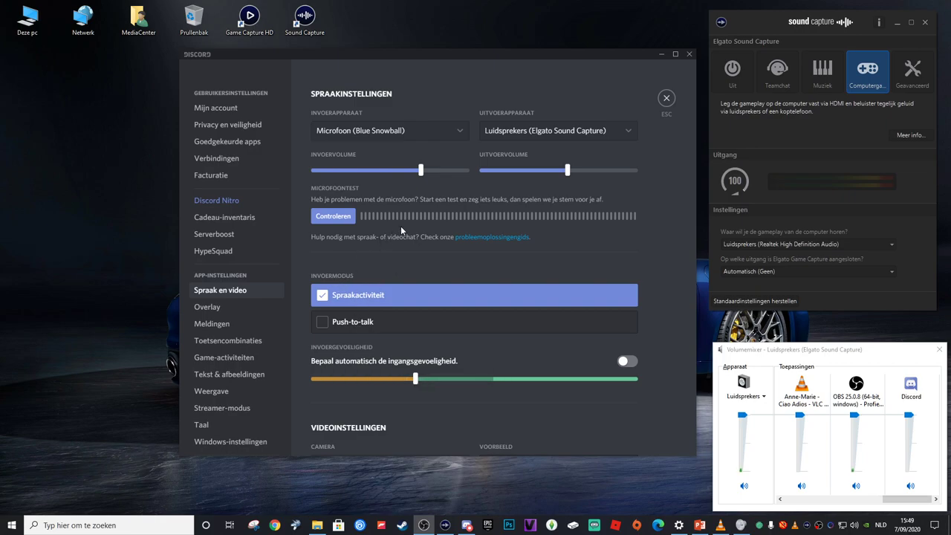
# Step: Alternate the voice output device between Realtek and Elgato Sound Capture, ending on Luidsprekers (Realtek High Definition Audio)
pyautogui.click(517, 130)
pyautogui.click(519, 191)
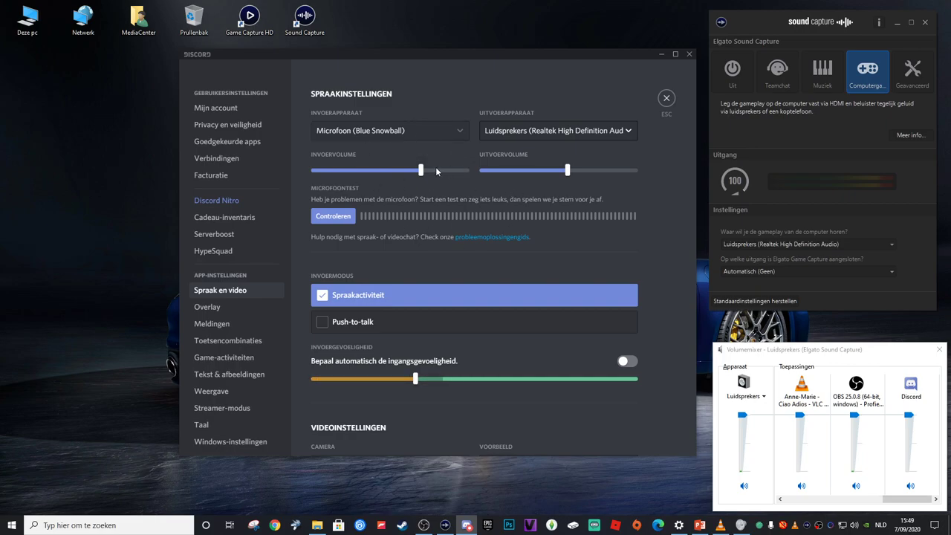
pyautogui.click(525, 132)
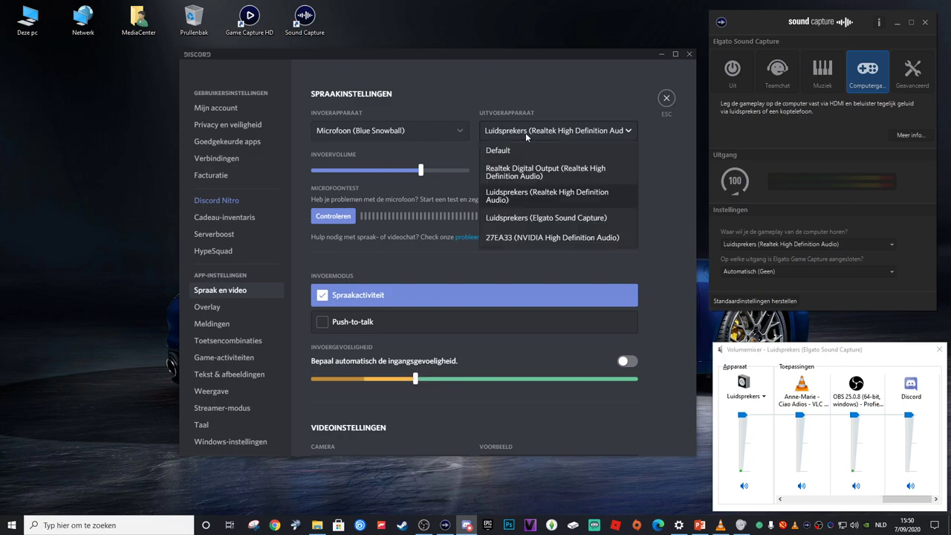
pyautogui.click(515, 220)
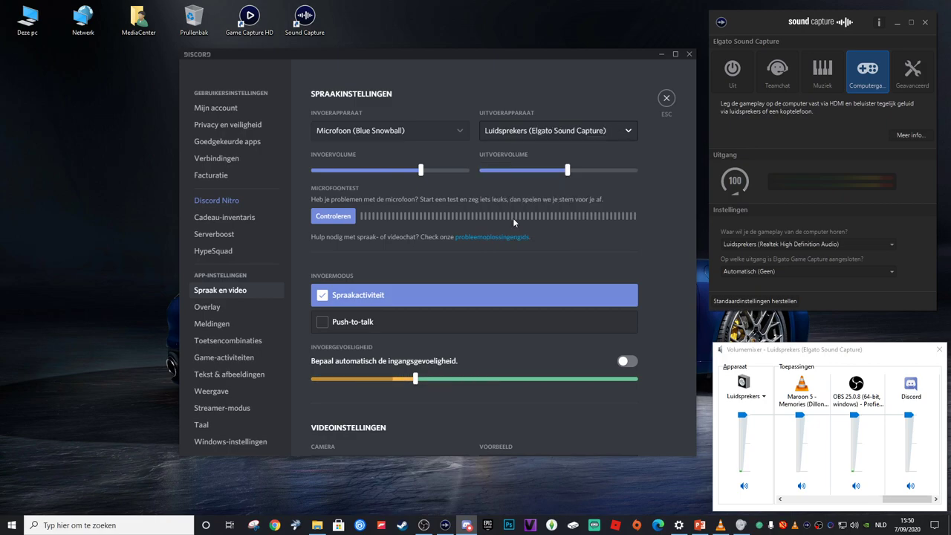
pyautogui.click(522, 136)
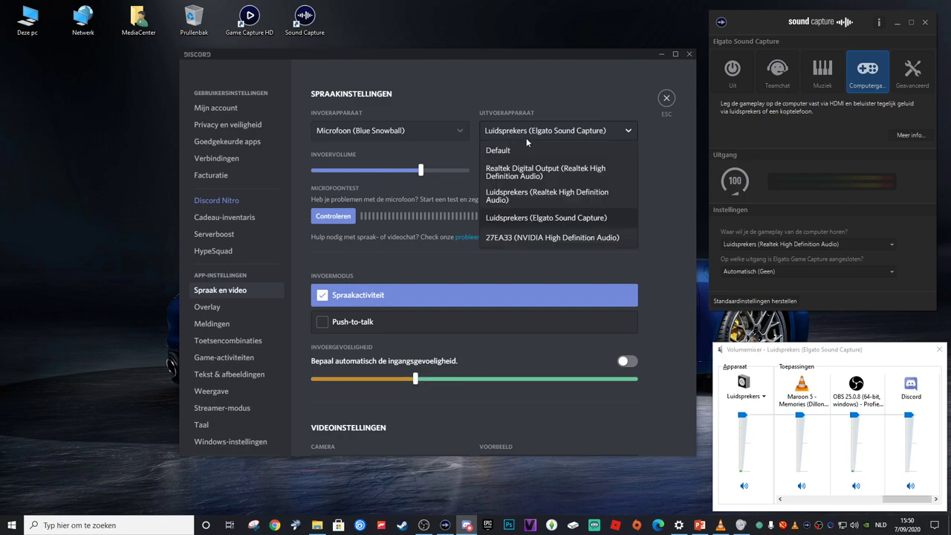
pyautogui.click(504, 196)
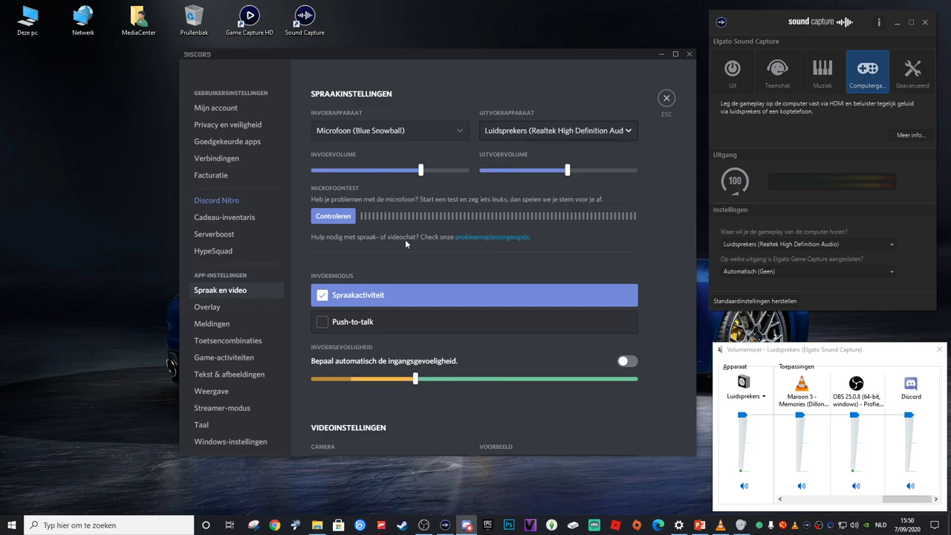
# Step: Close Discord's settings, minimize Discord, and launch Game Capture HD from the desktop
pyautogui.click(666, 98)
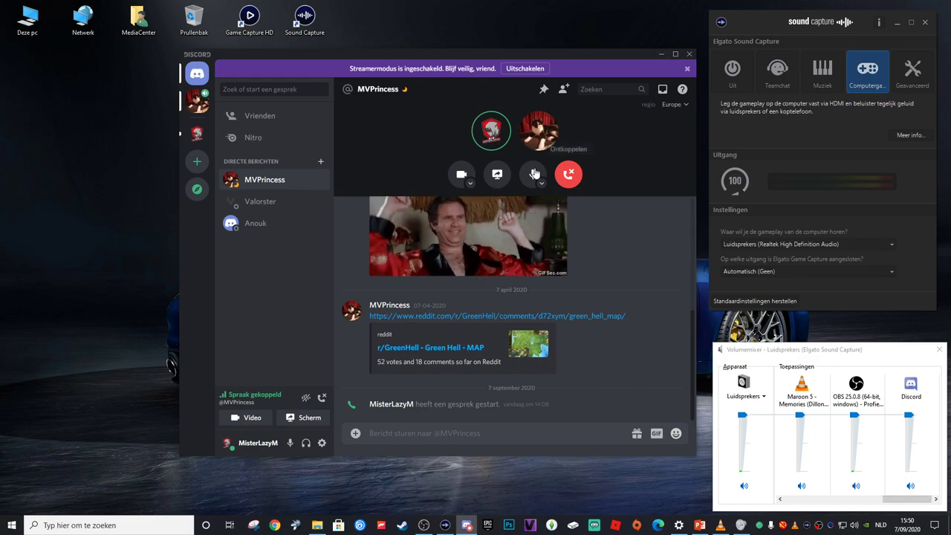
pyautogui.click(662, 54)
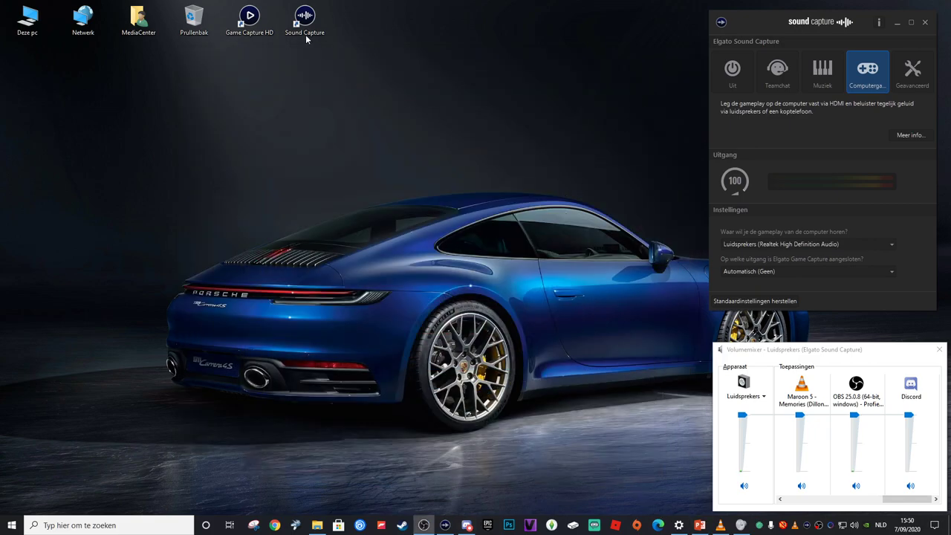
pyautogui.doubleClick(250, 19)
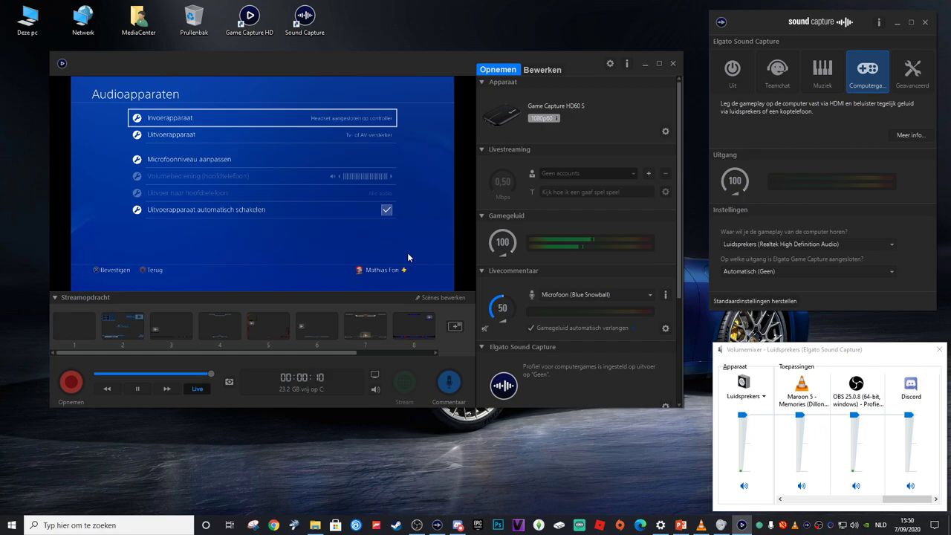
# Step: Check the Discord and VLC levels in the volume mixer at 100, inspect VLC's own playback volume, and minimize VLC
pyautogui.click(909, 417)
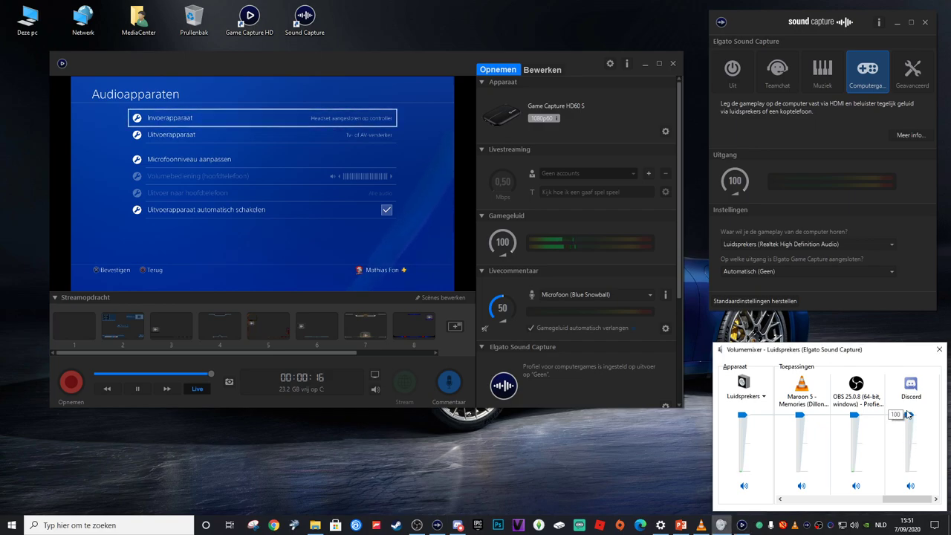
pyautogui.moveTo(800, 431); pyautogui.dragTo(800, 415)
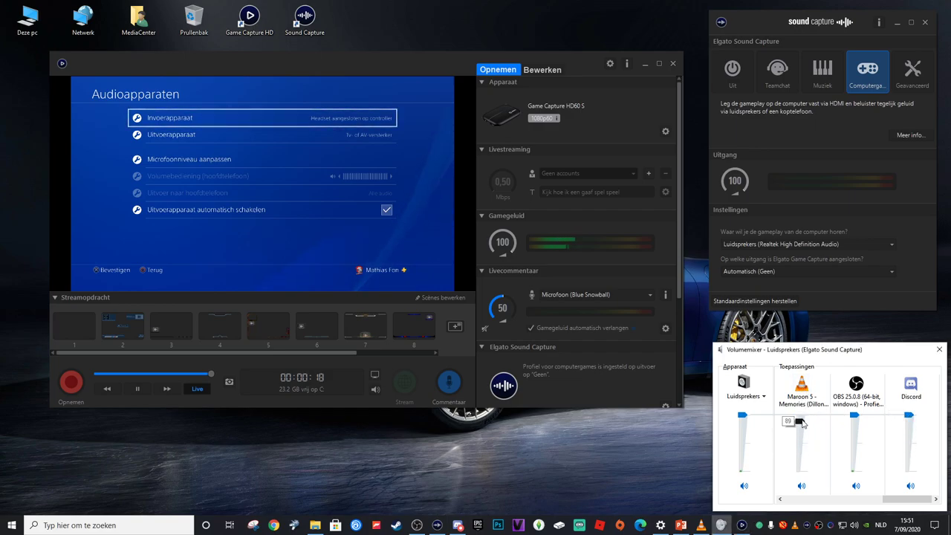
pyautogui.click(690, 453)
pyautogui.click(685, 442)
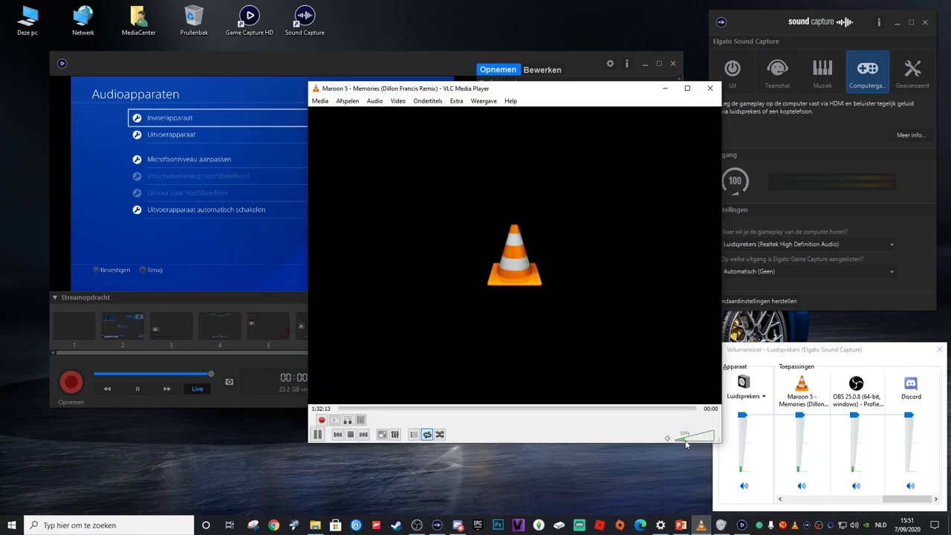
pyautogui.click(665, 88)
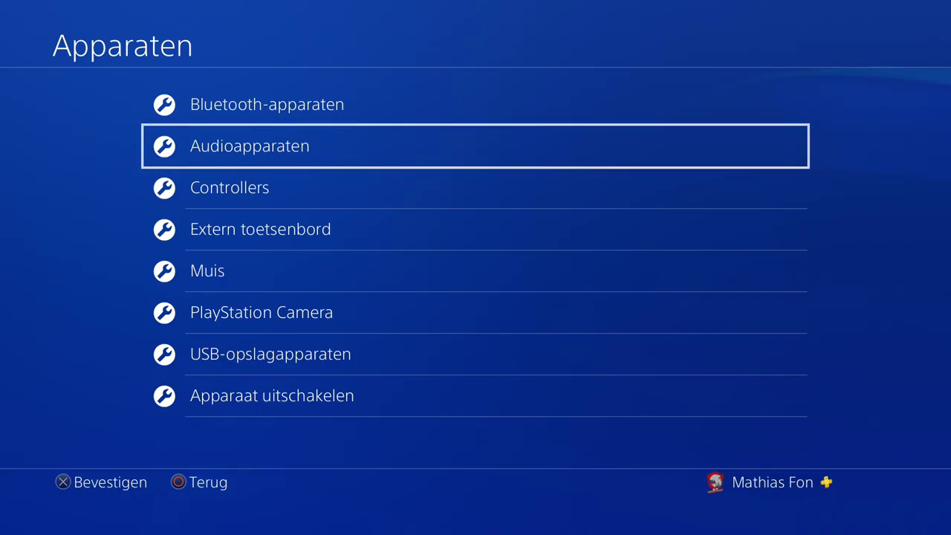
# Step: Open Audioapparaten in the PlayStation device settings, inspect the Microfoonniveau aanpassen screen, and return to the audio device list
pyautogui.press('Return')
pyautogui.press('Up')
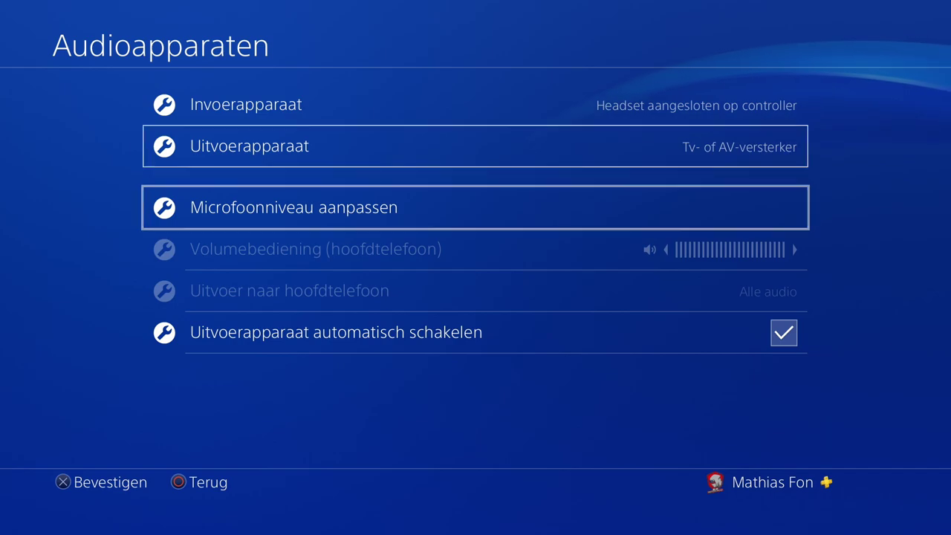
pyautogui.press('Up')
pyautogui.press('Down')
pyautogui.press('Down')
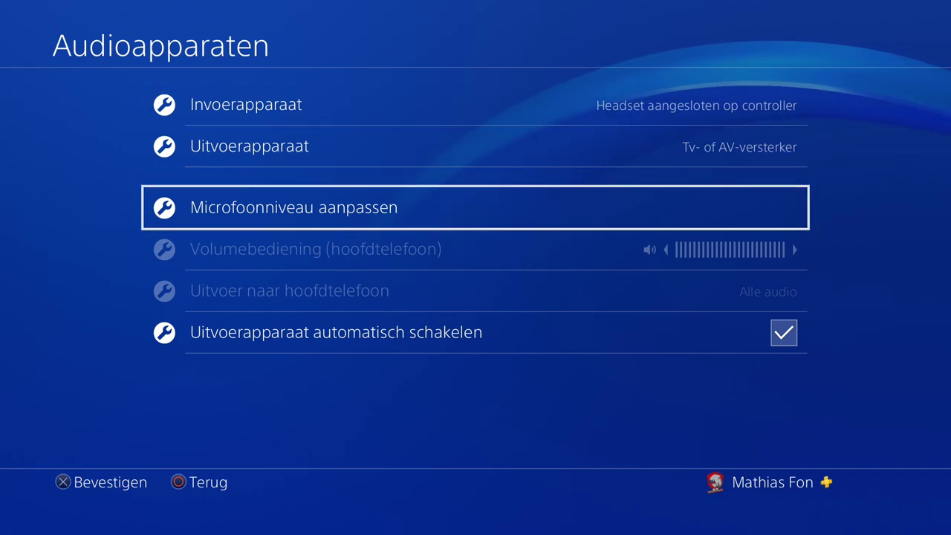
pyautogui.press('Return')
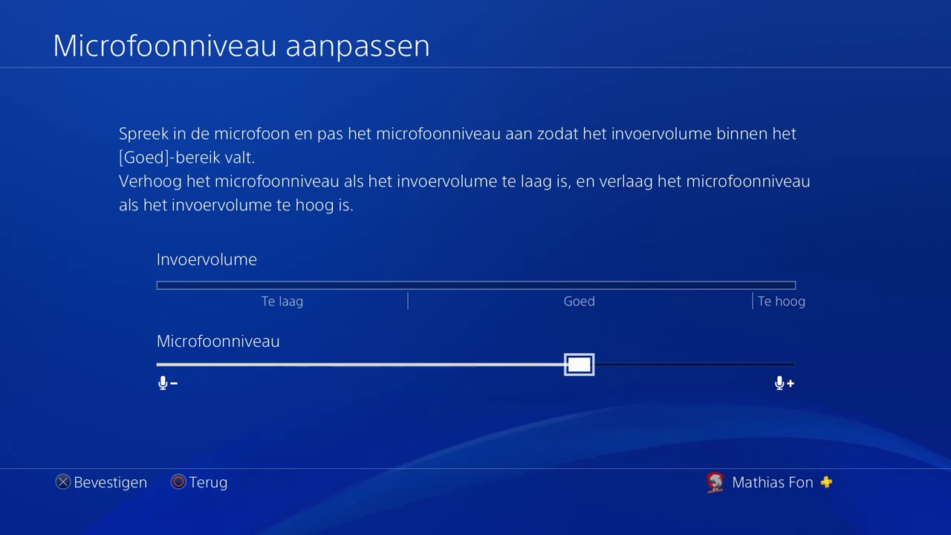
pyautogui.press('Escape')
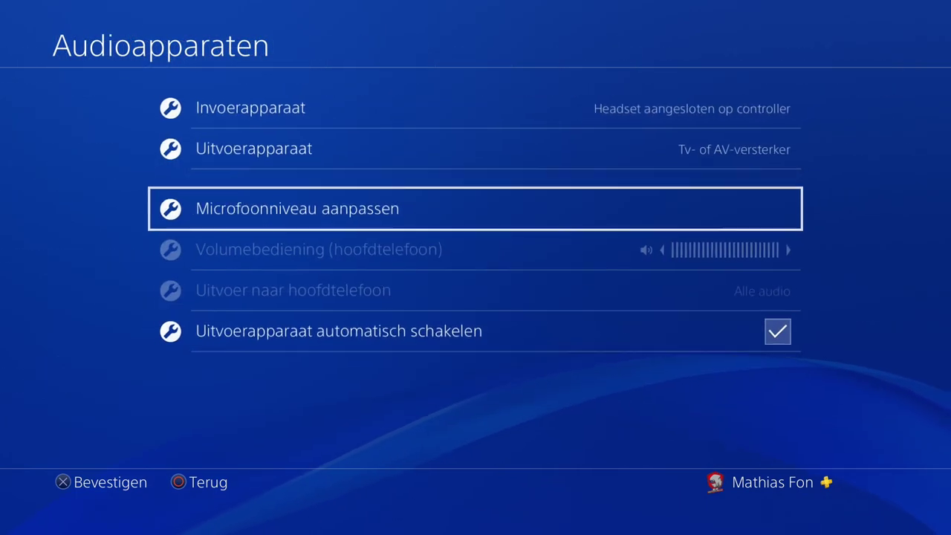
# Step: Back out of the PlayStation audio device settings and Instellingen to the console's home screen
pyautogui.press('Escape')
pyautogui.press('Escape')
pyautogui.press('Escape')
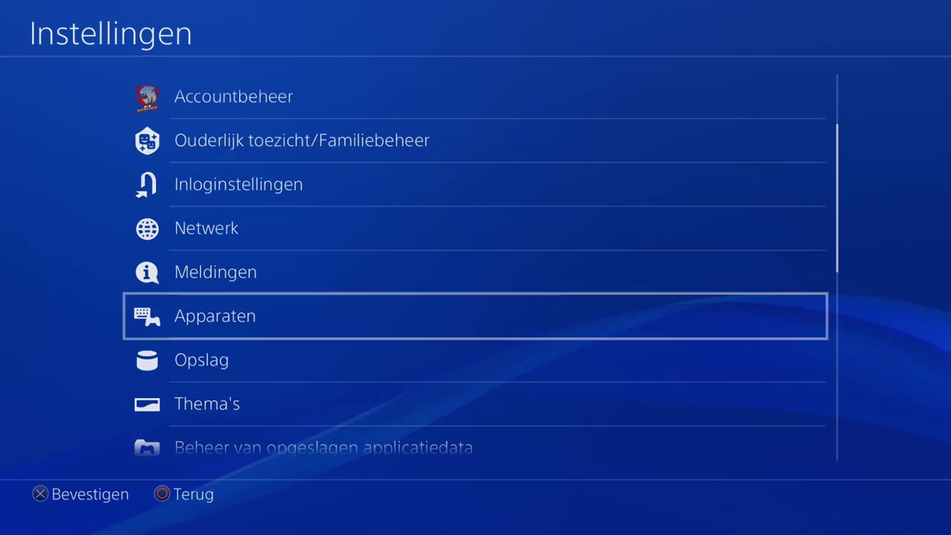
pyautogui.press('Escape')
pyautogui.press('Up')
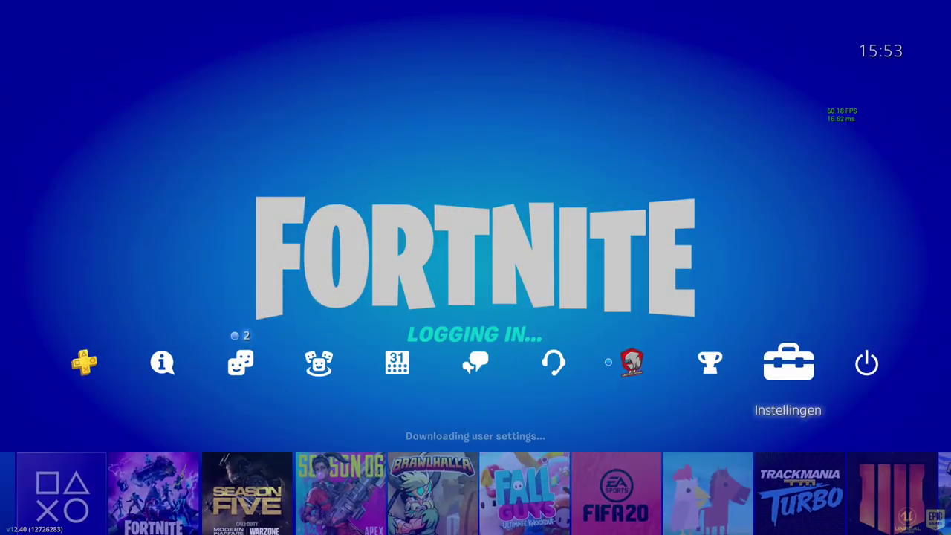